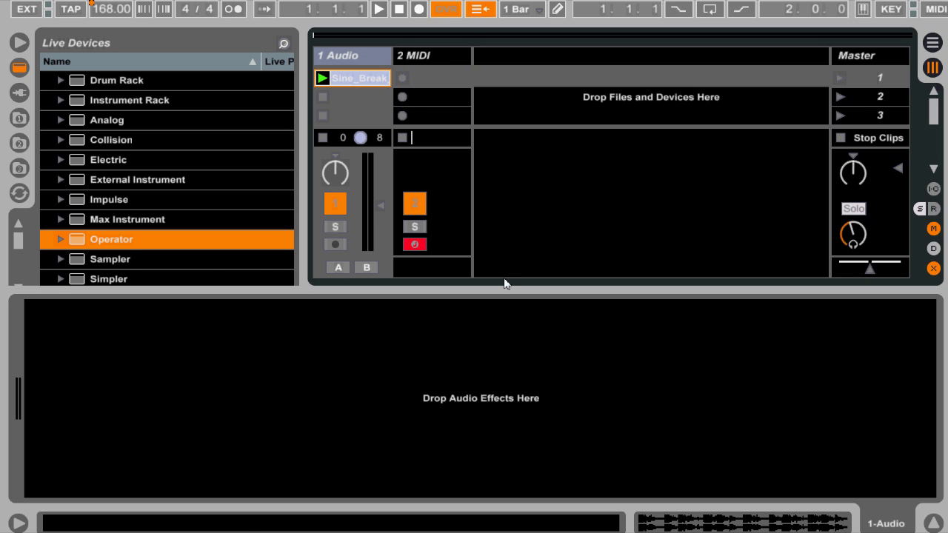
Step: Scroll the Live Devices instrument list, then select the empty 2 MIDI track
left_click(156, 200)
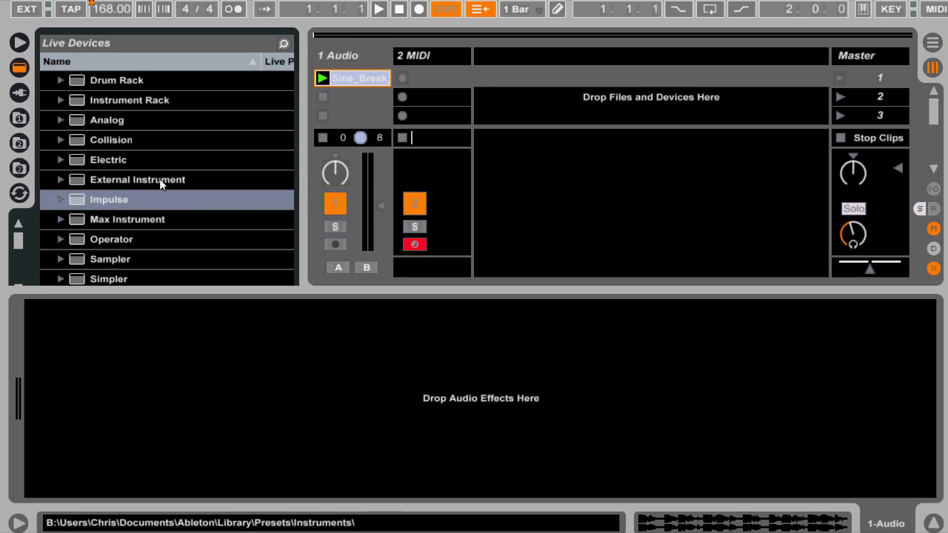
left_click(161, 179)
left_click(163, 160)
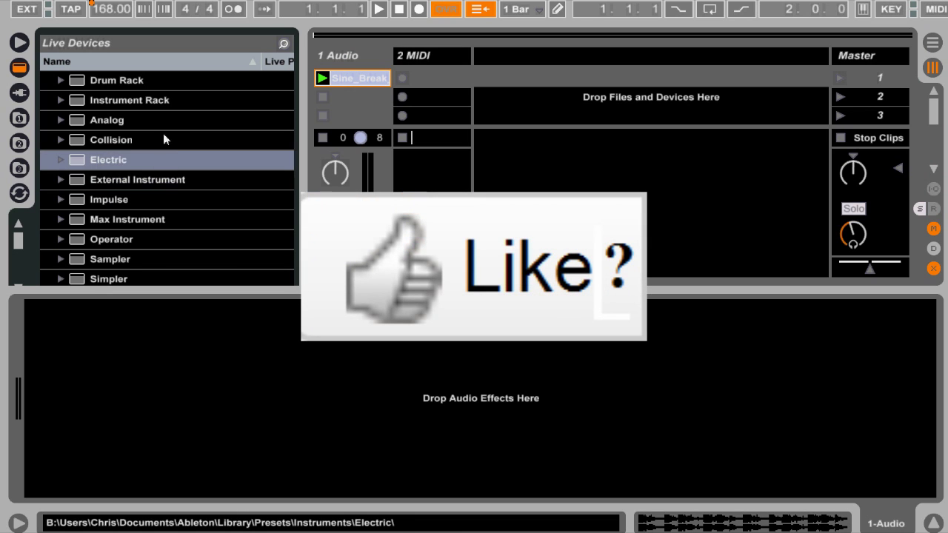
left_click(162, 122)
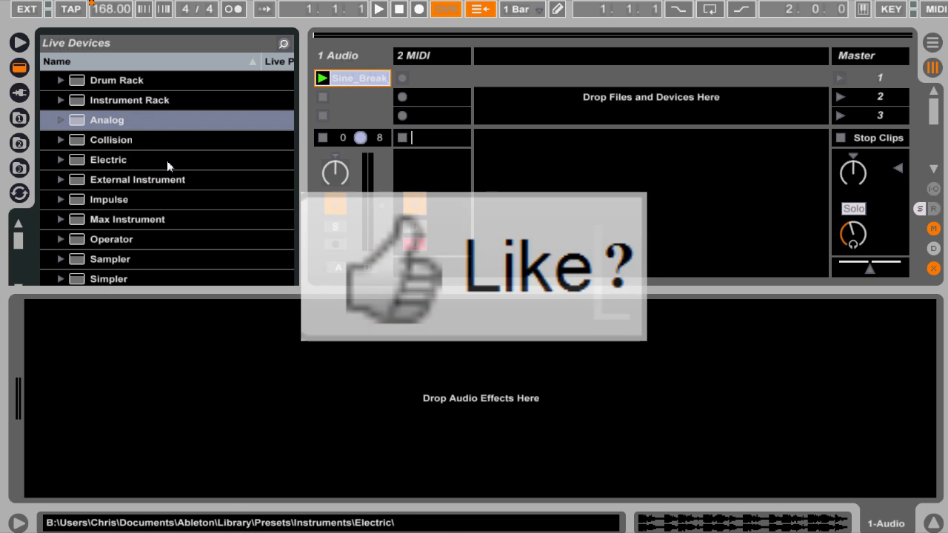
left_click(410, 56)
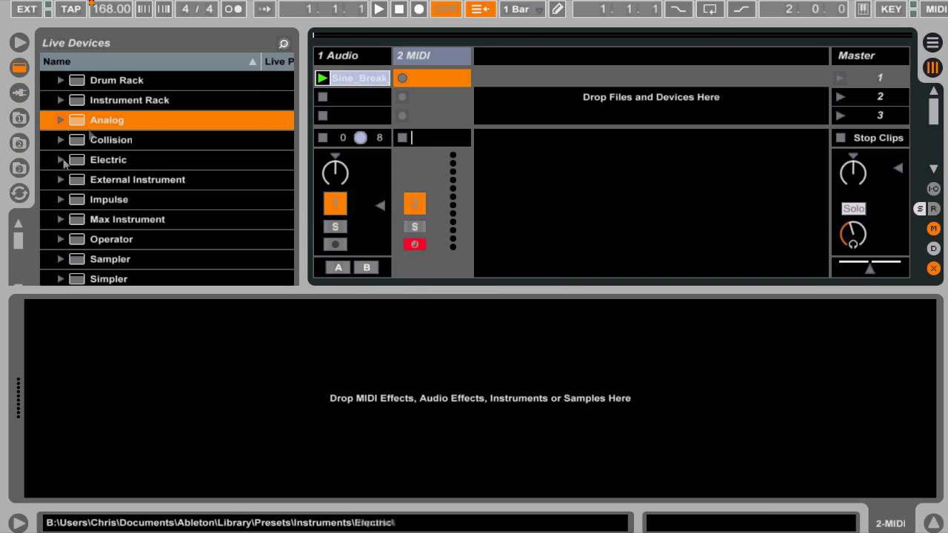
Step: Load Operator onto the track and choose the all-parallel four-oscillator algorithm
double_click(144, 237)
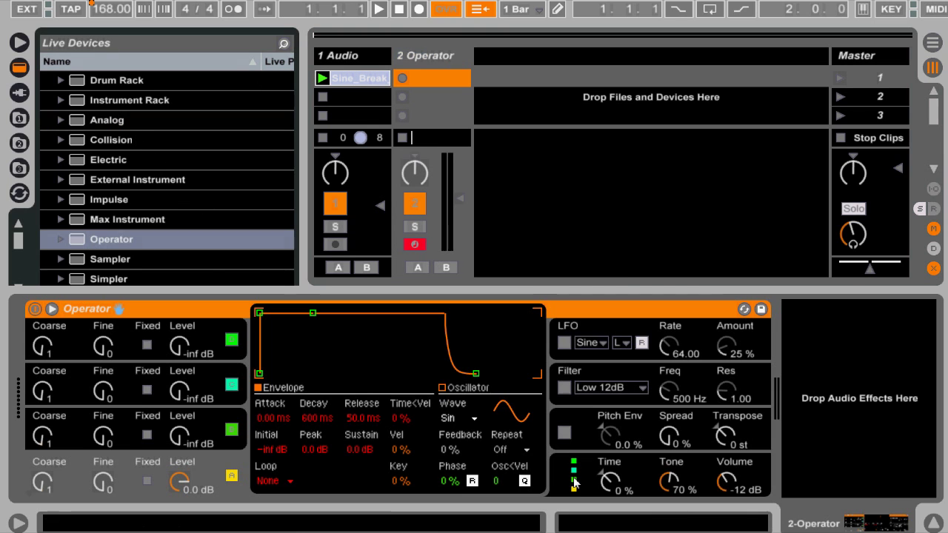
left_click(575, 482)
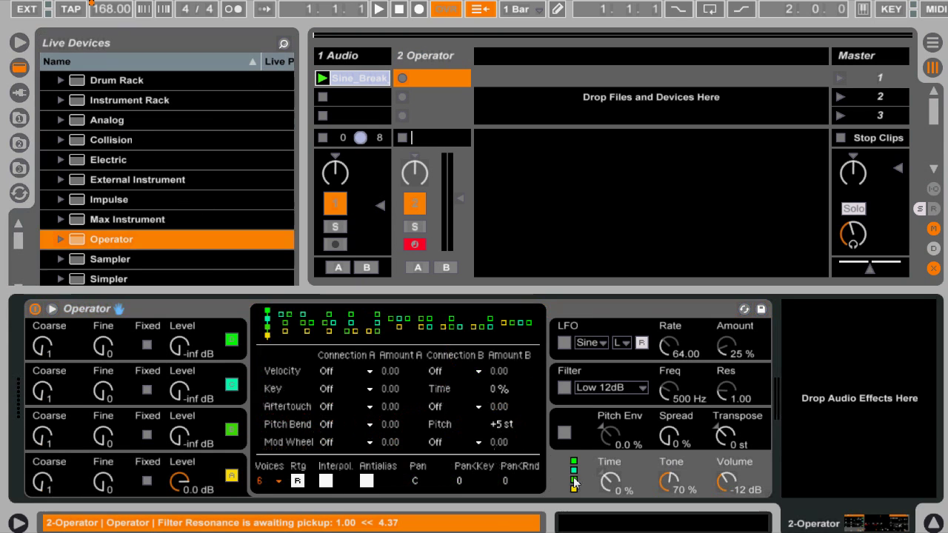
left_click(507, 329)
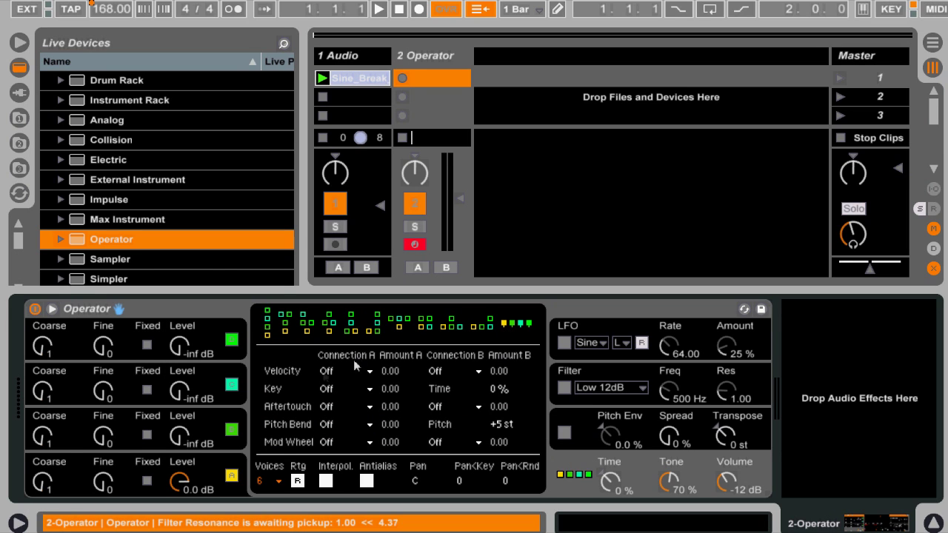
Step: Enable glide in Operator's Pitch Env section with a 56.2 ms glide time
left_click(152, 419)
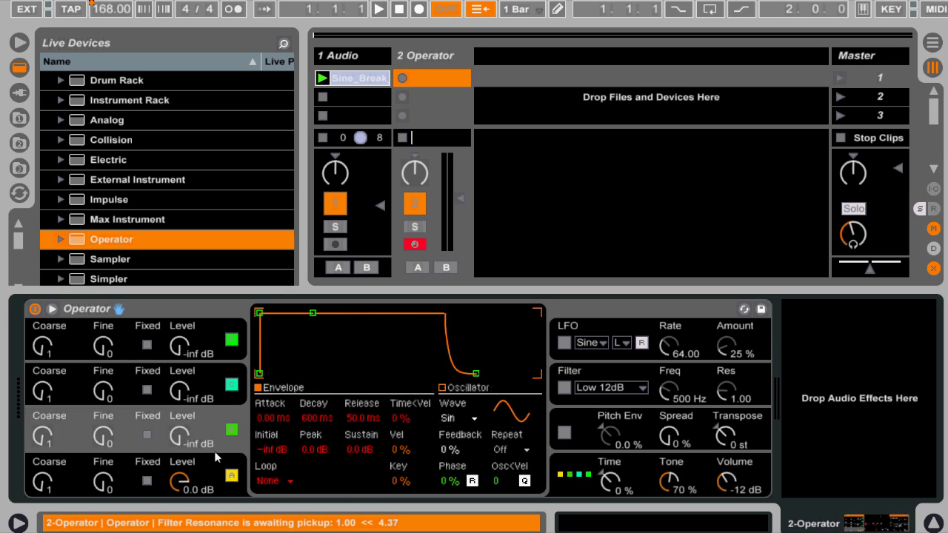
left_click(180, 481)
left_click(582, 424)
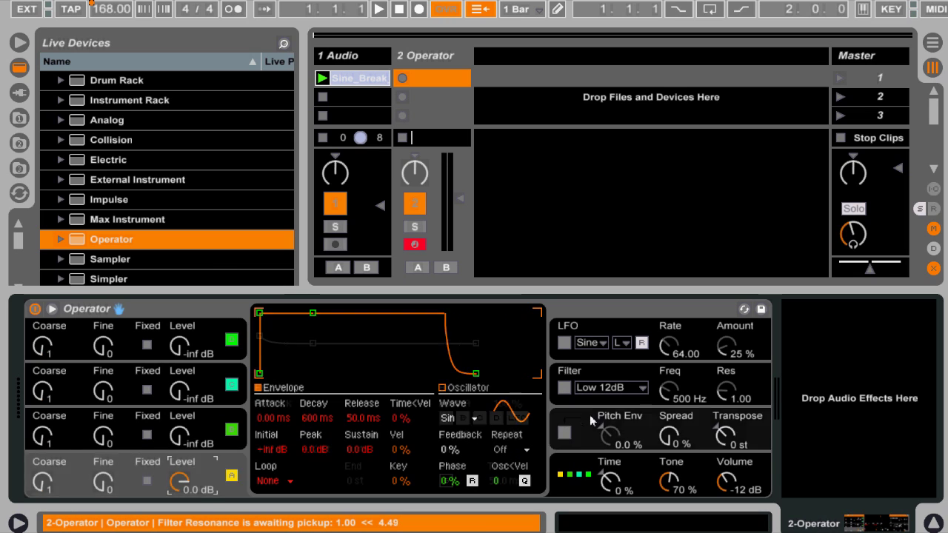
left_click(448, 482)
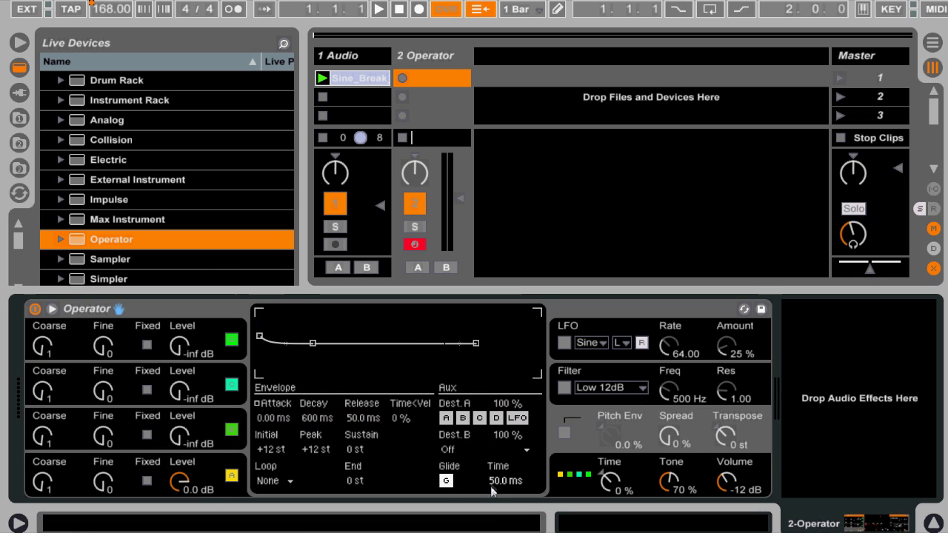
left_click_drag(496, 481, 497, 477)
left_click(585, 478)
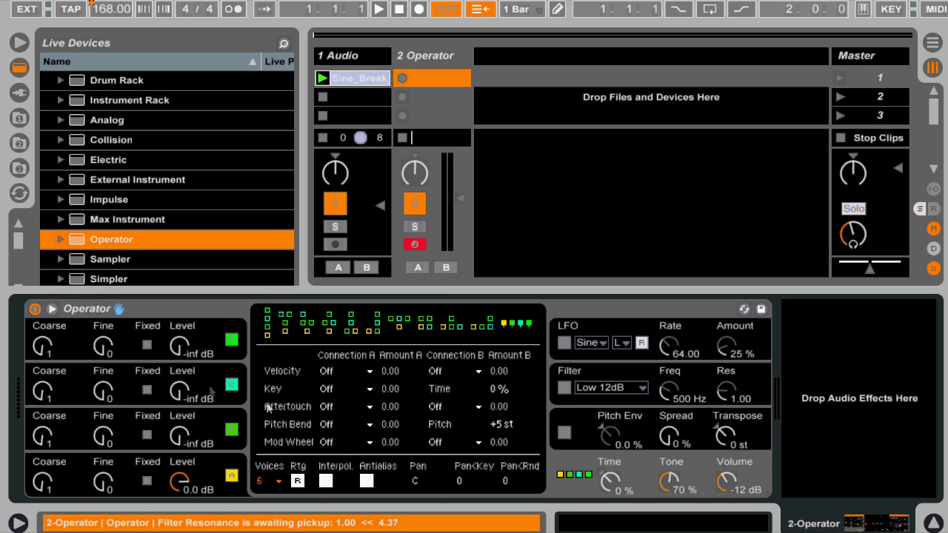
Step: Set Operator's Voices from 6 to 1 for monophonic playback
left_click(271, 482)
left_click(268, 289)
left_click(205, 454)
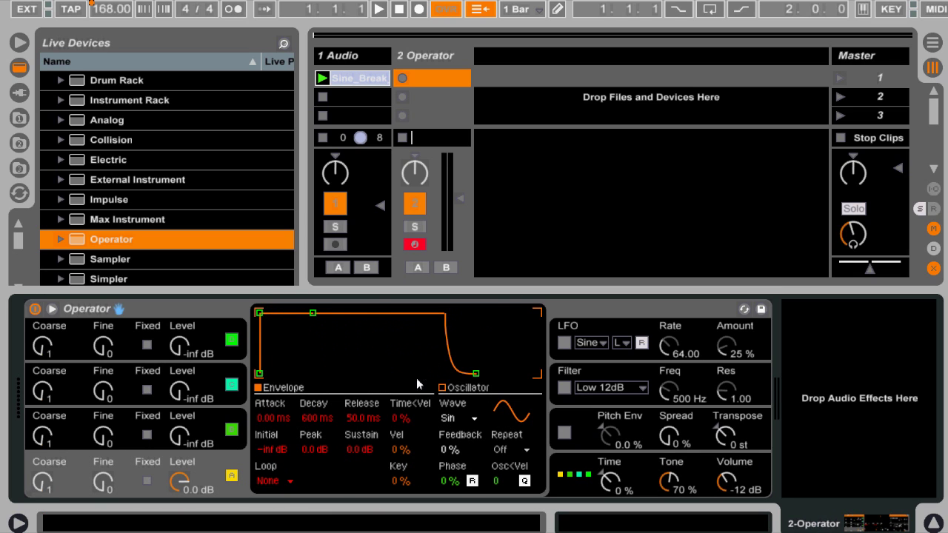
left_click(456, 421)
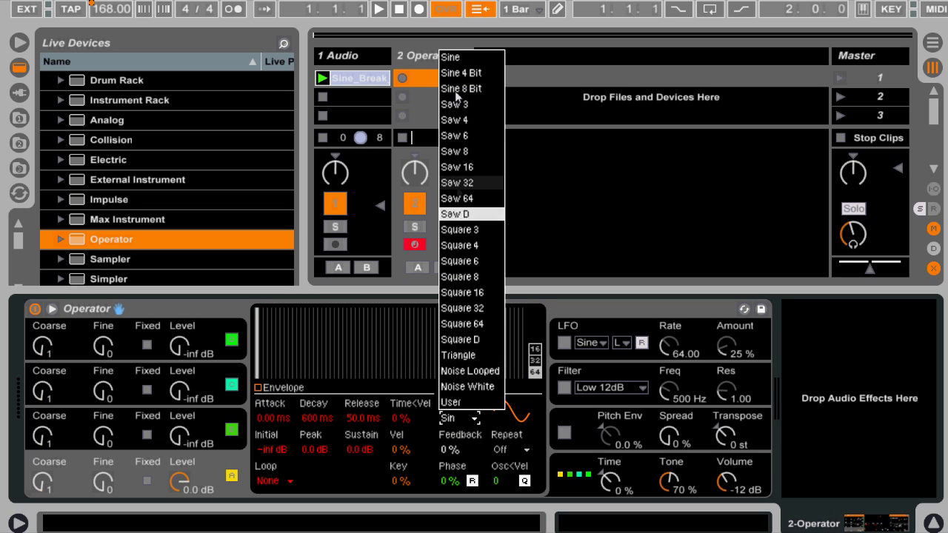
Step: Give oscillator D a Saw 32 wave and oscillator C a Saw D wave at 0.0 dB
left_click(457, 182)
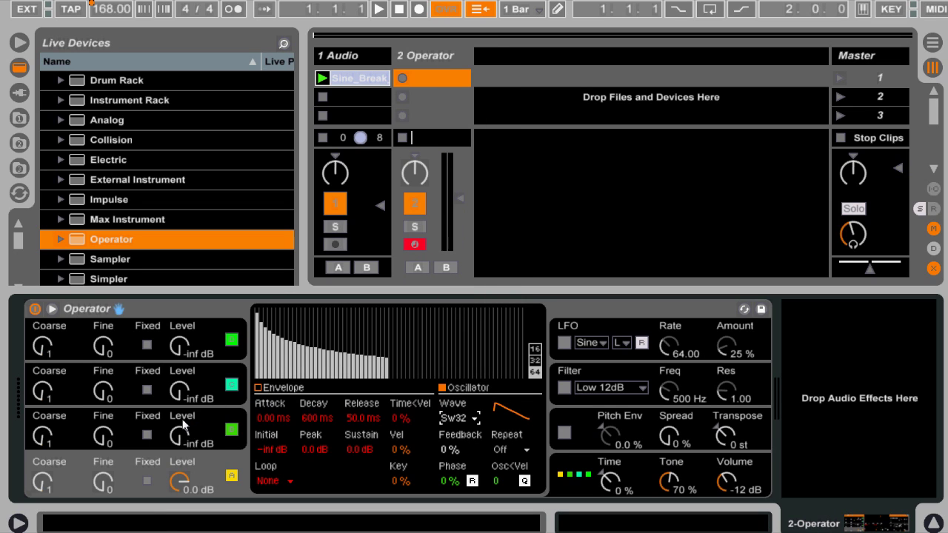
left_click(182, 424)
left_click(454, 419)
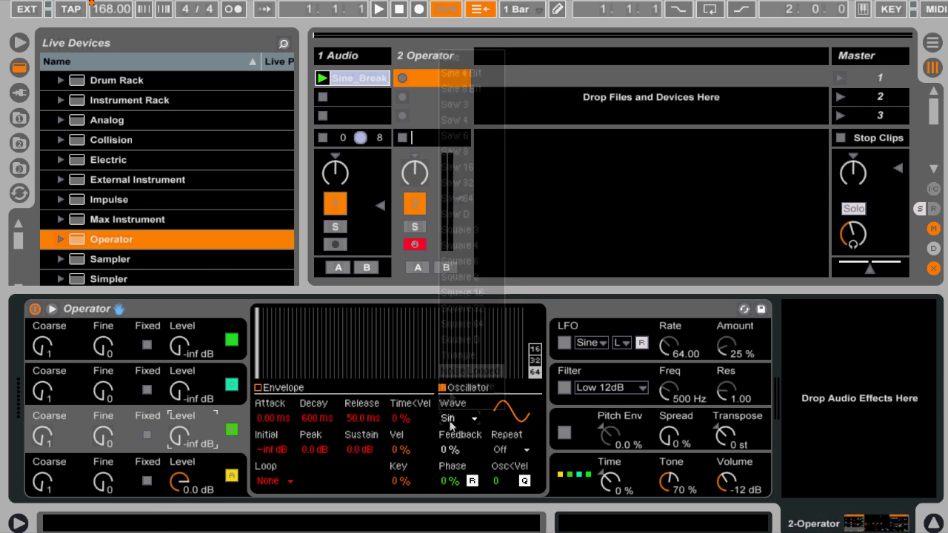
left_click(486, 213)
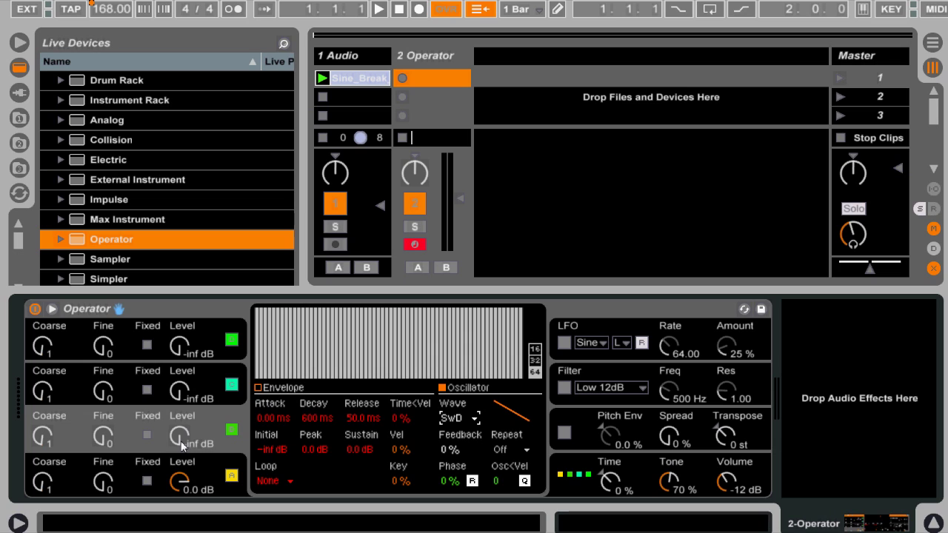
left_click_drag(181, 445, 181, 415)
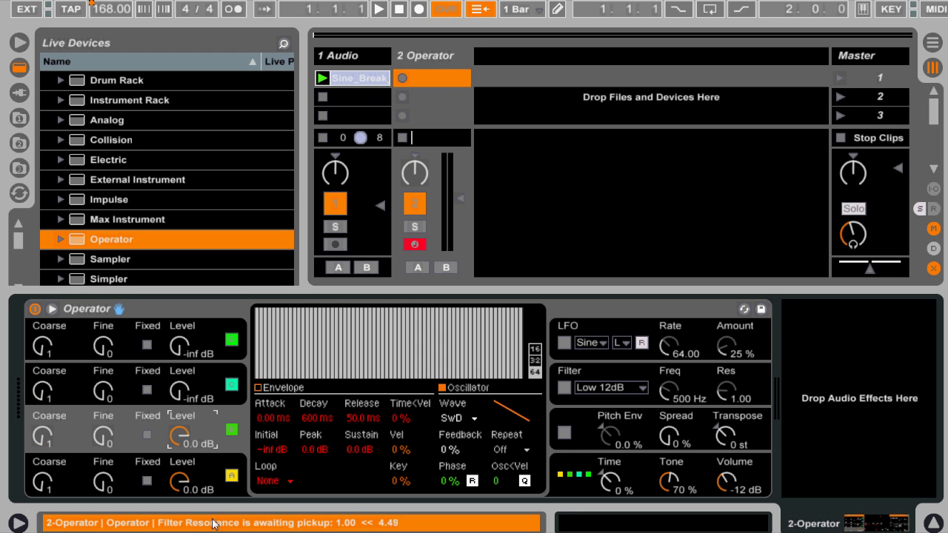
key("ctrl+m")
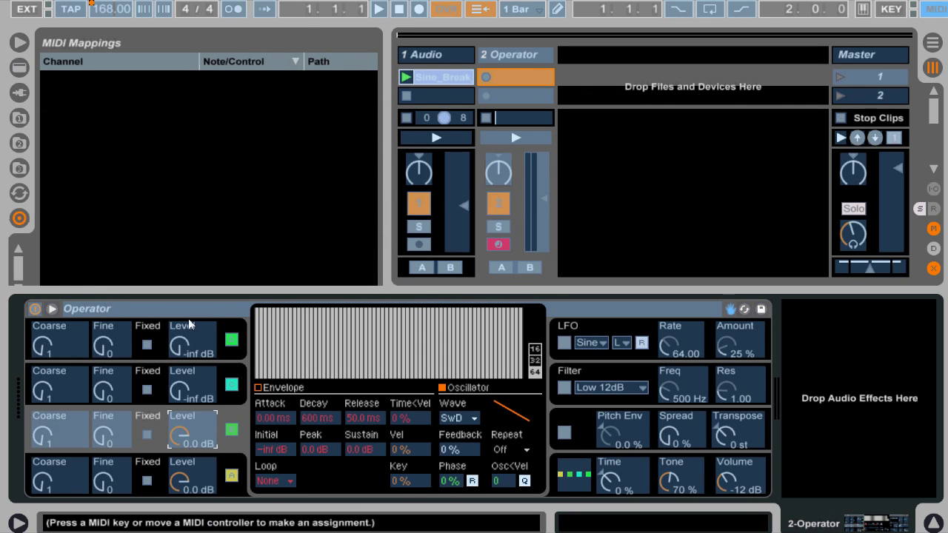
key("ctrl+m")
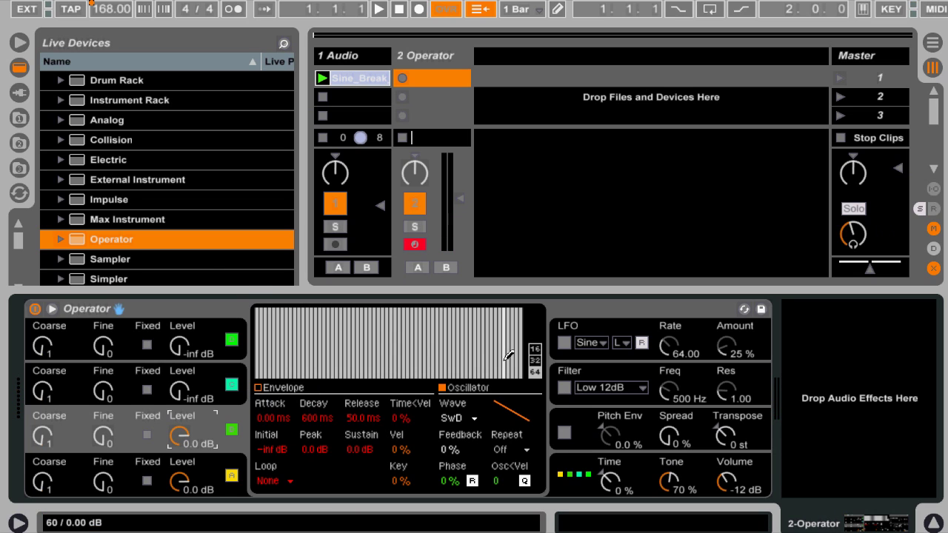
left_click(564, 370)
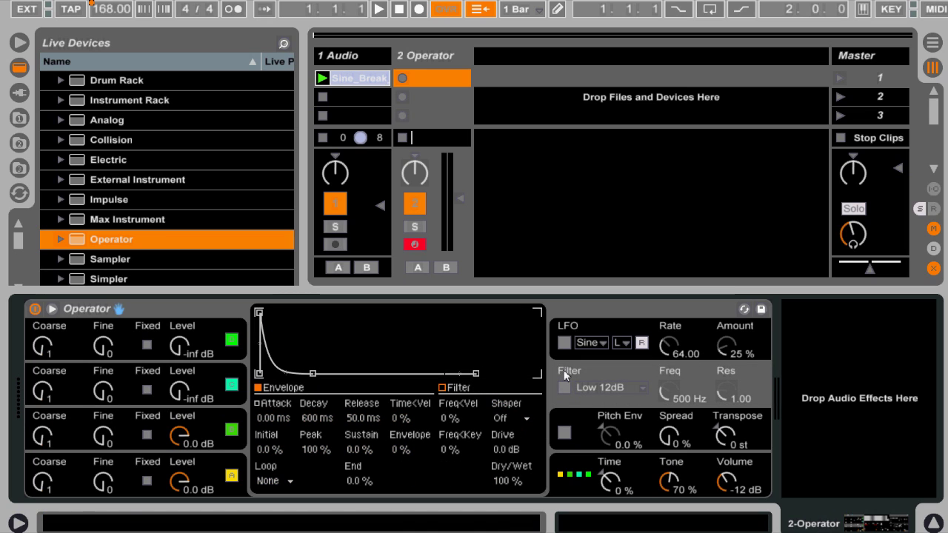
Step: Enable the Low 12dB filter at 1.60 kHz with 1.51 resonance and play a test note
left_click(565, 389)
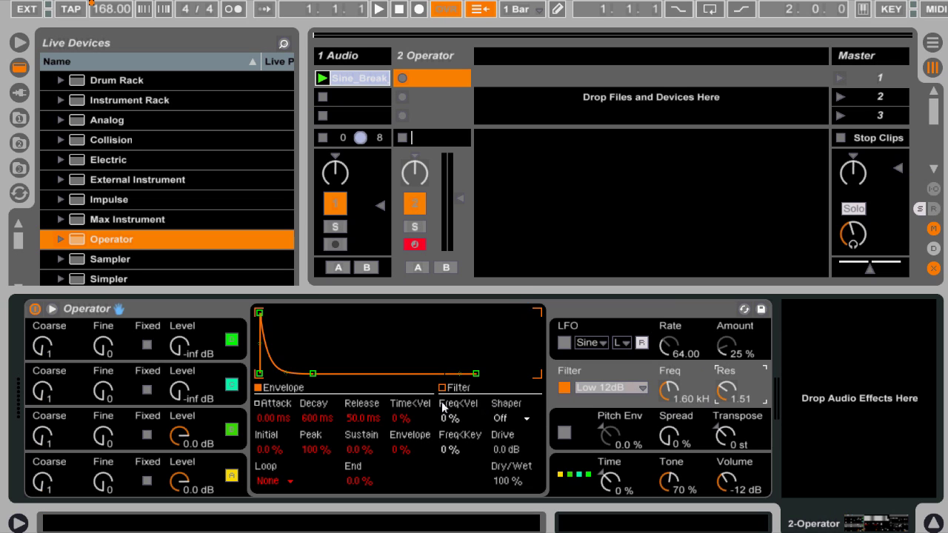
key("a")
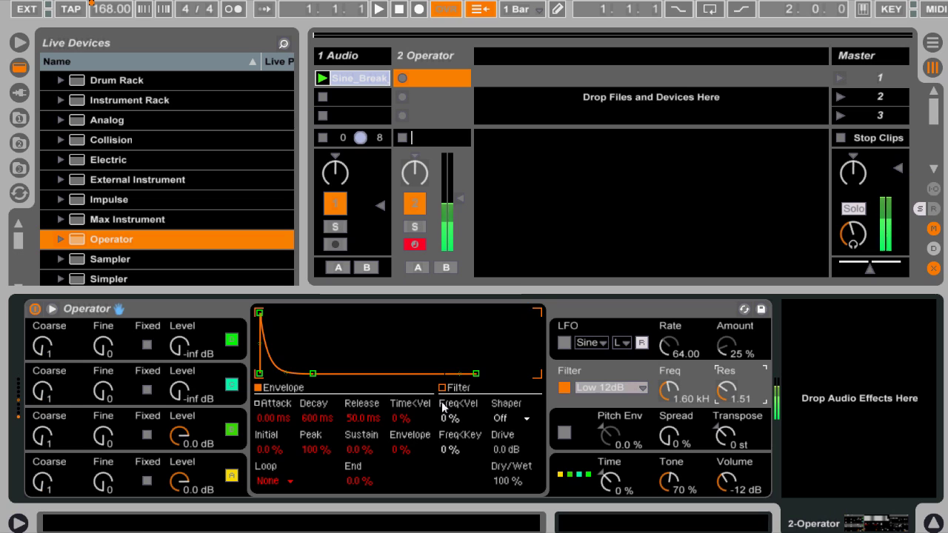
Step: Choose the Hard filter shaper and raise oscillator C's Fine tuning to 38
left_click(524, 420)
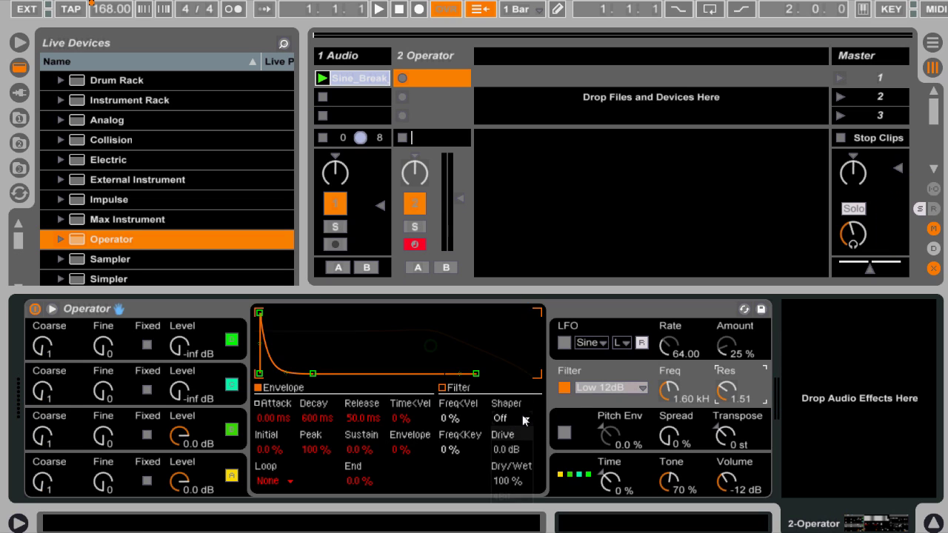
left_click(520, 466)
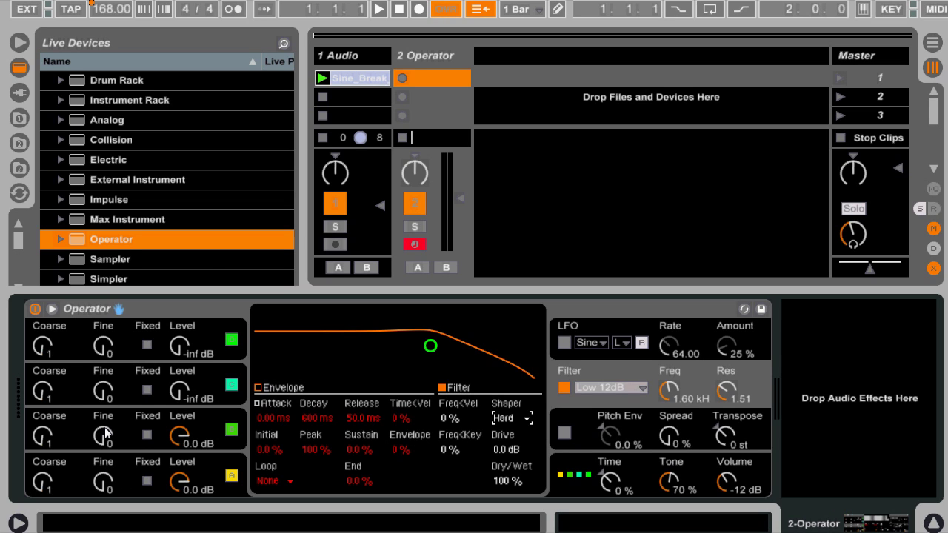
left_click_drag(107, 434, 108, 405)
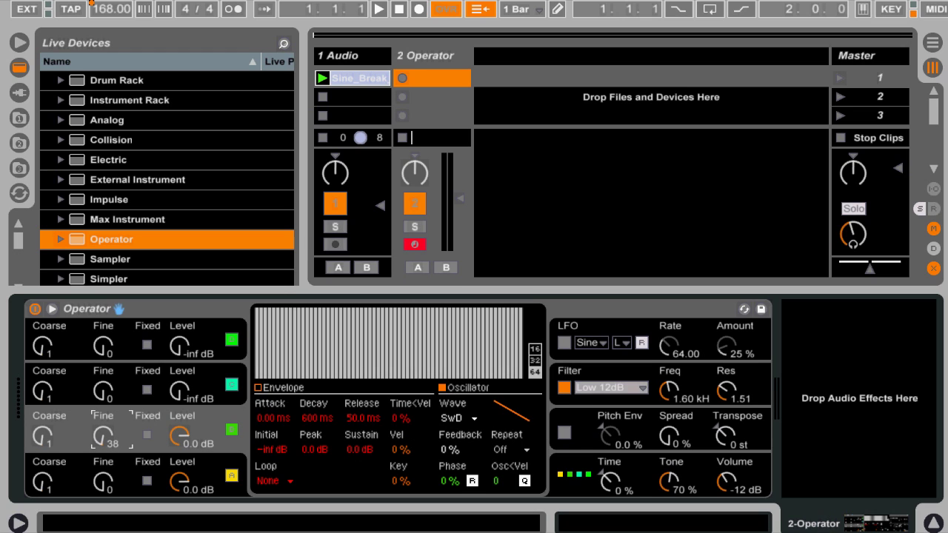
Step: Play and stop the bass to audition oscillator C detuned to Fine 30
key("space")
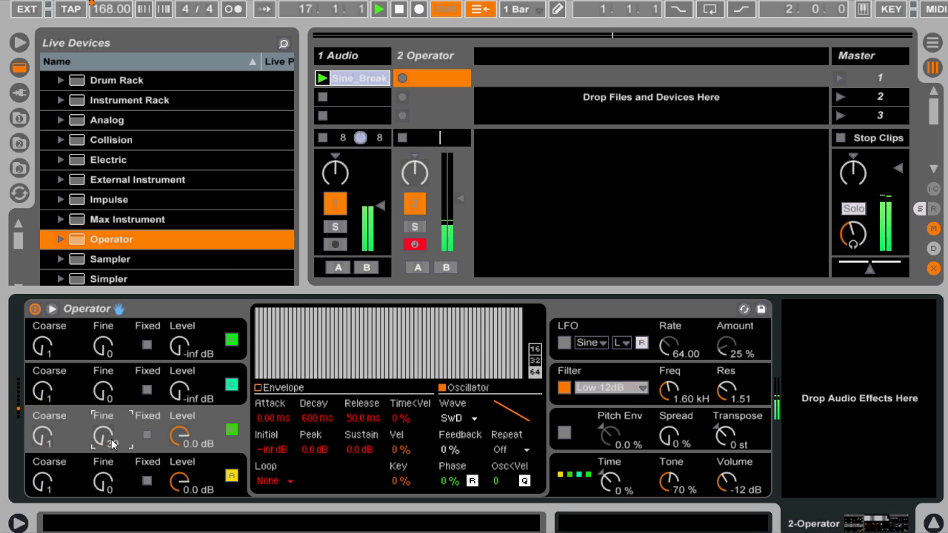
key("space")
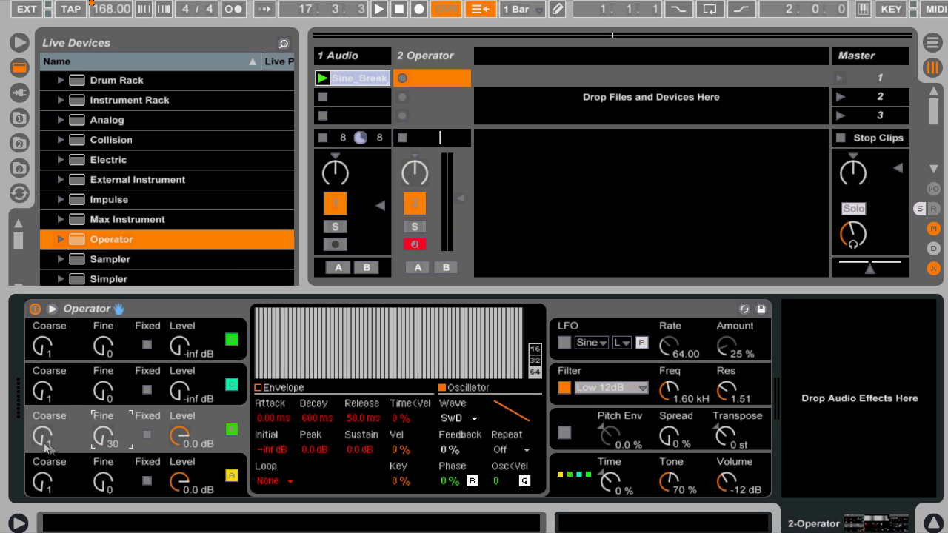